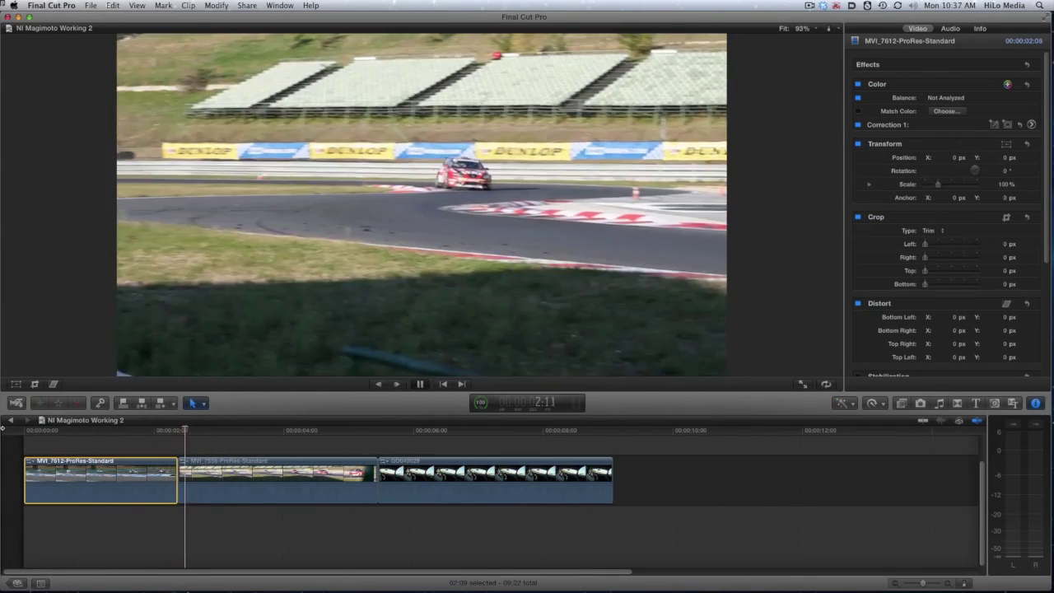
- Switch over to Motion and play the composition preview
key(super+Tab)
key(super+Tab)
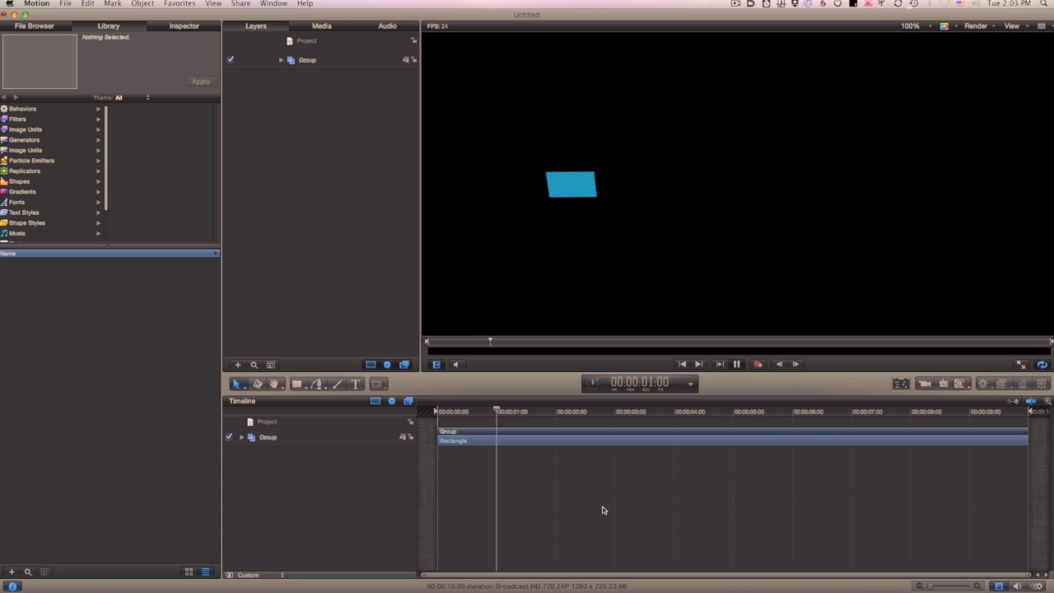
key(super+Tab)
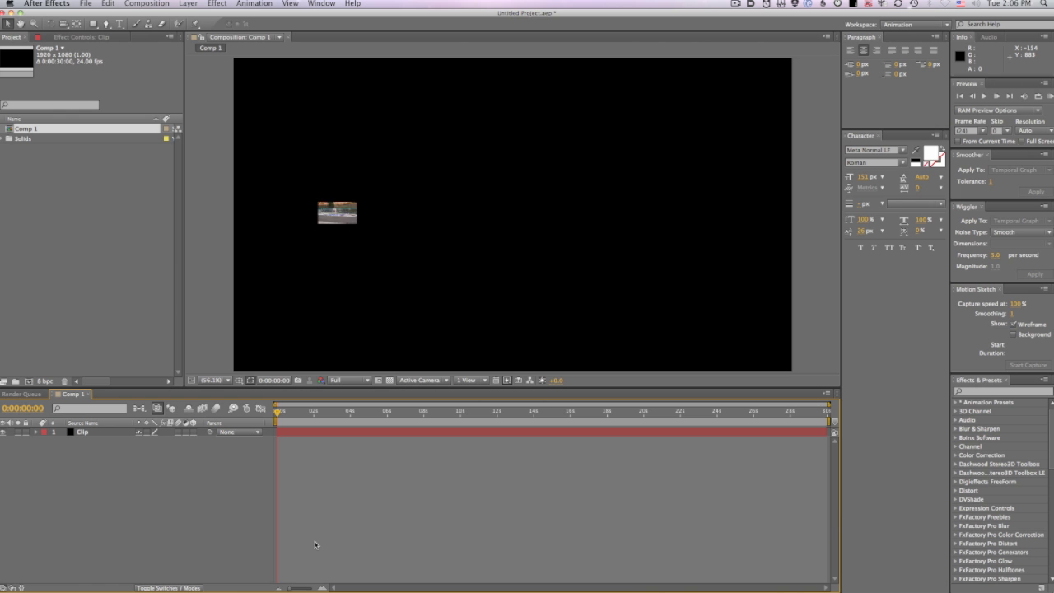
key(space)
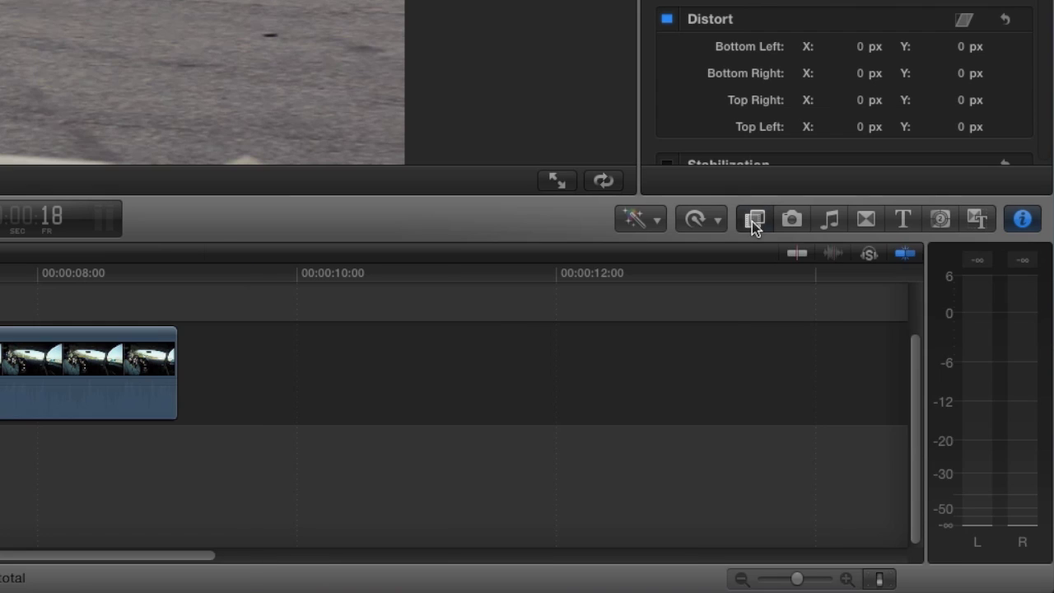
- Browse the effects, transitions, titles and themes, then select the MagiMoto theme
click(752, 220)
click(868, 220)
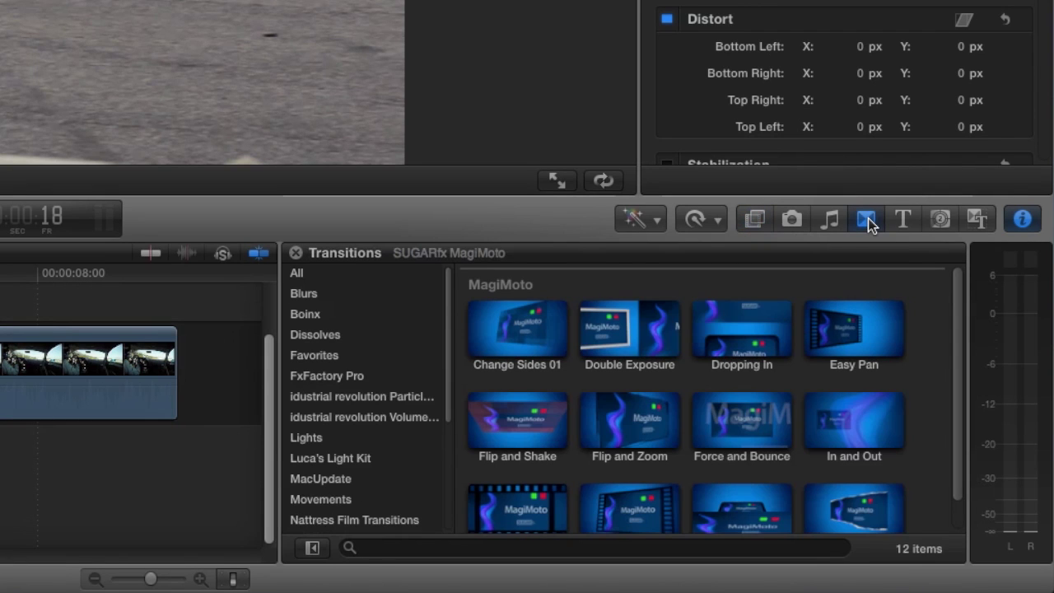
click(906, 219)
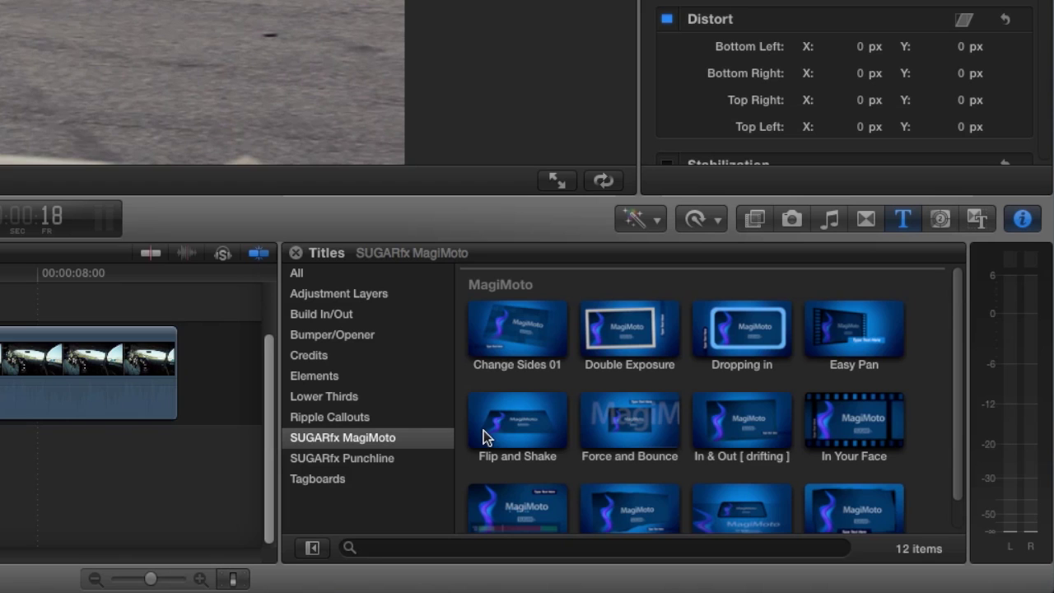
click(978, 219)
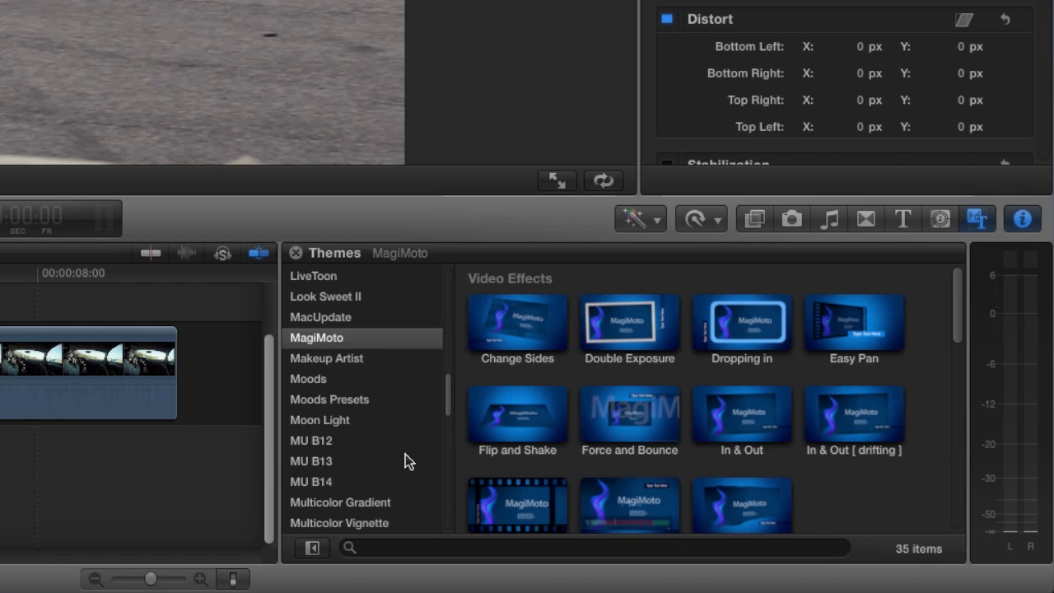
scroll(939, 354, down, 2)
drag(958, 296, 942, 260)
- Apply the Dropping in effect to the first racing clip with Timing 50
click(744, 320)
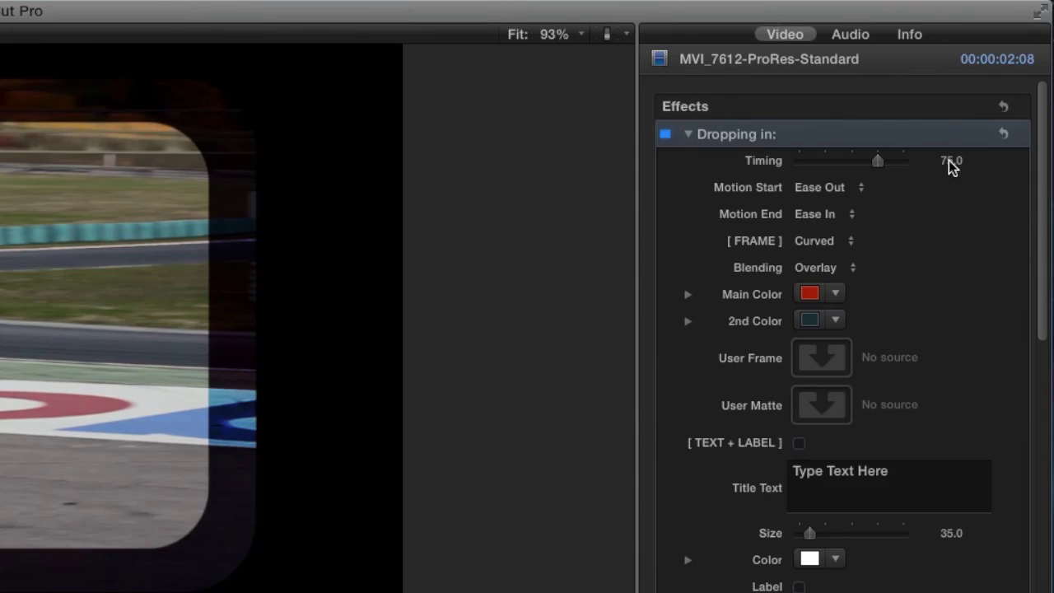
click(949, 161)
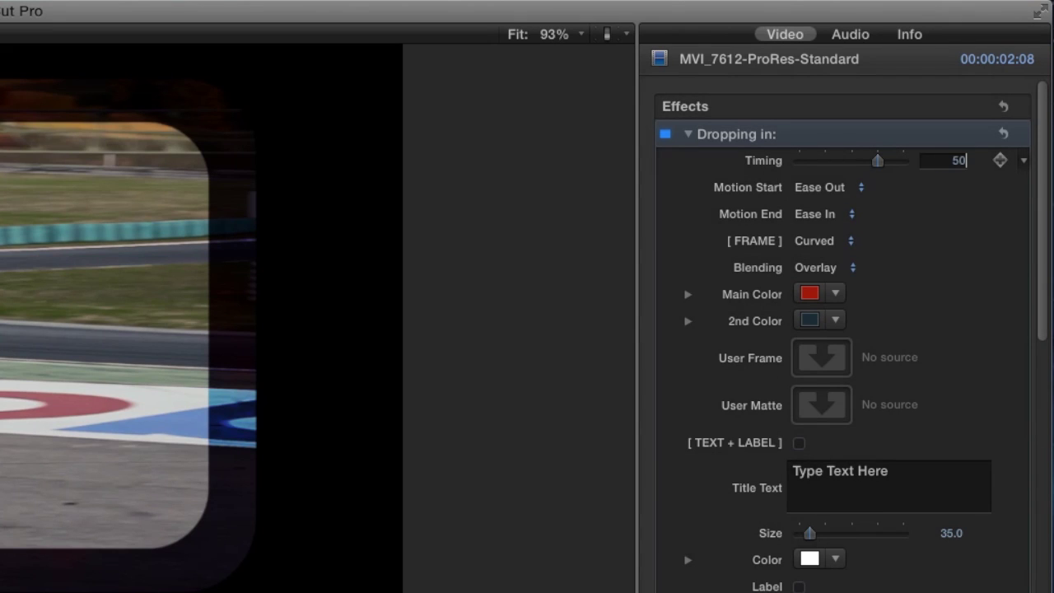
key(Return)
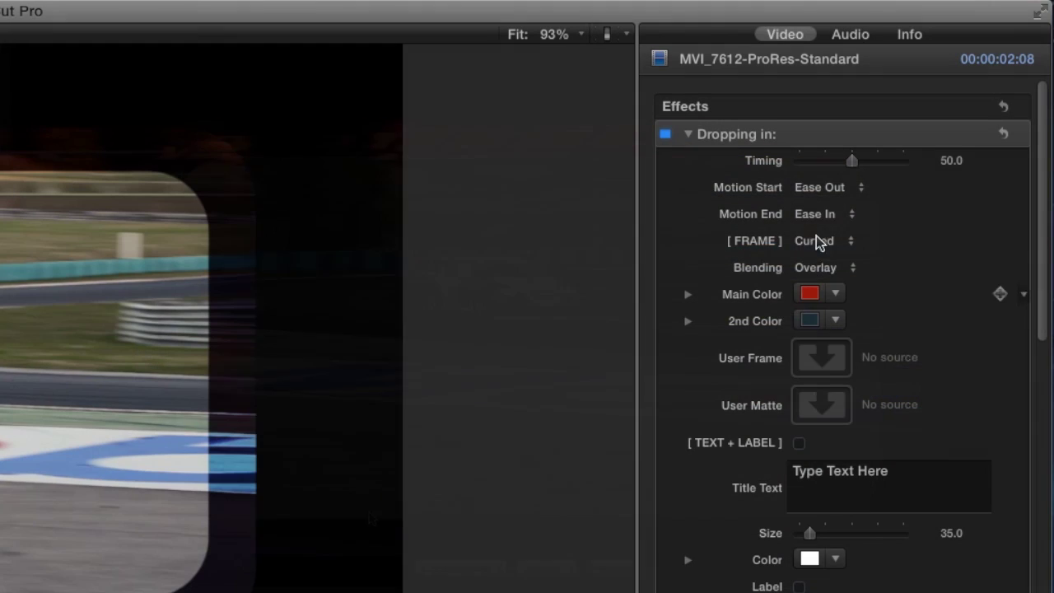
- Change the frame style to Framed with Normal blending
click(822, 240)
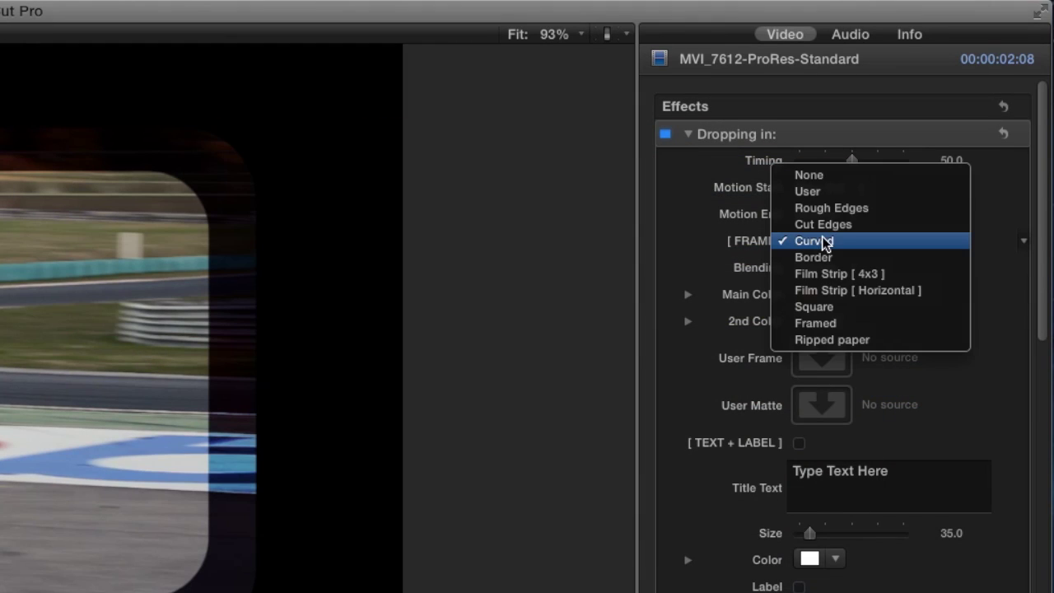
click(857, 206)
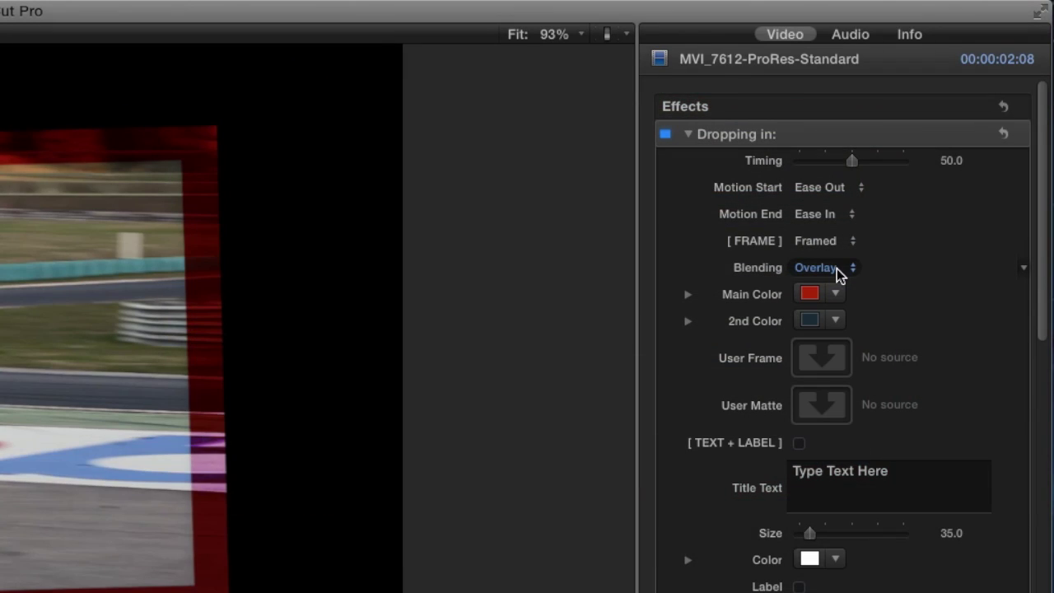
click(839, 272)
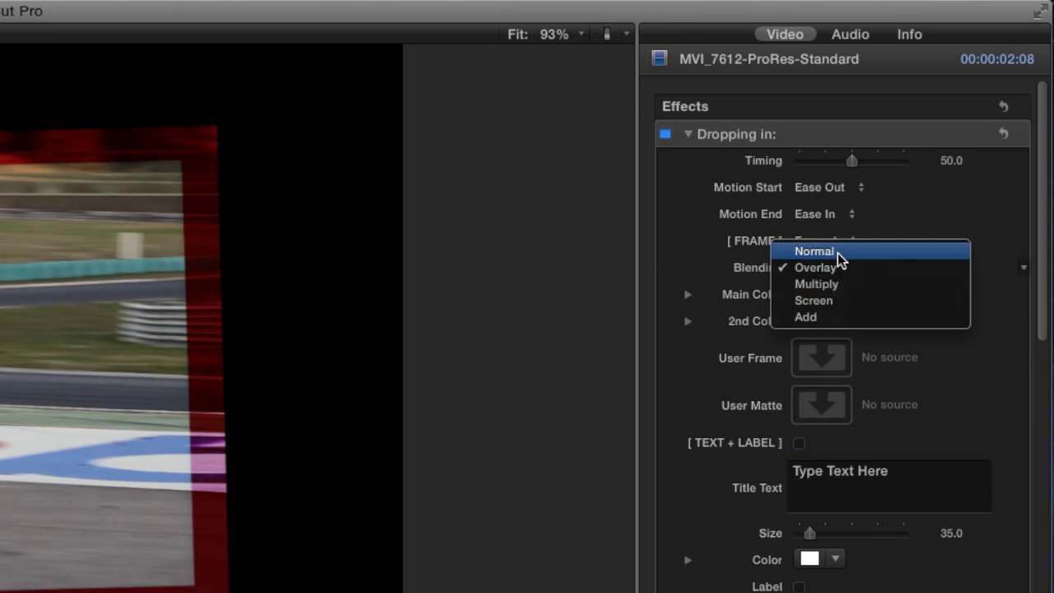
click(836, 268)
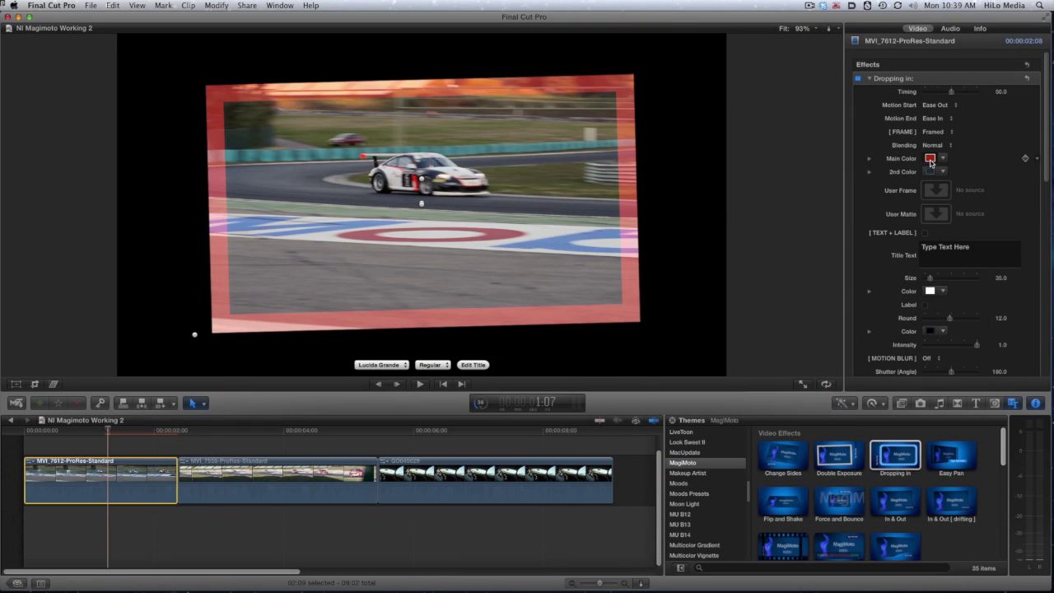
- Change the Dropping in frame colour from red to blue
click(930, 159)
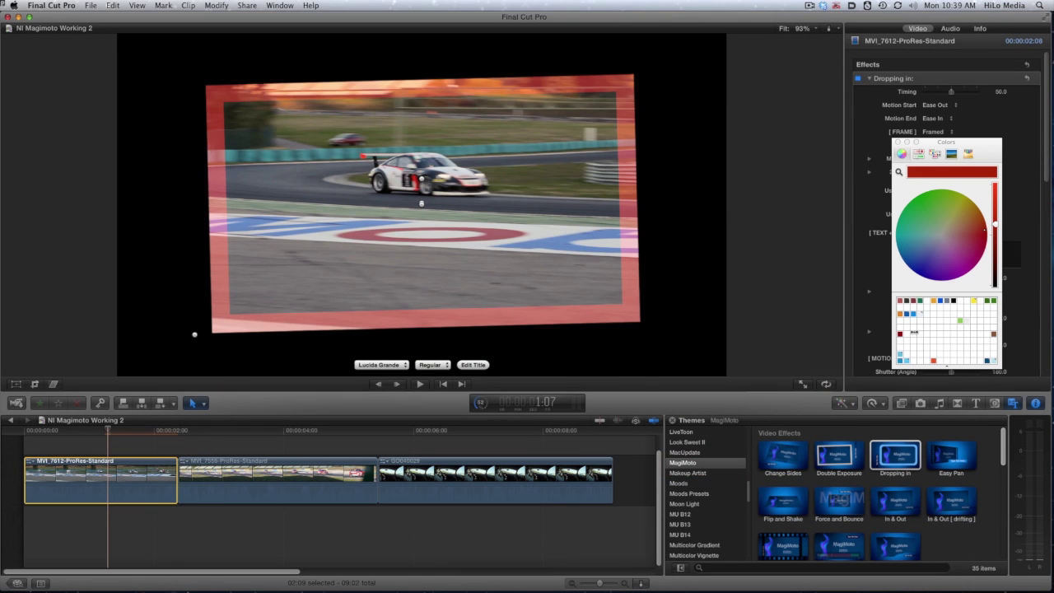
click(909, 315)
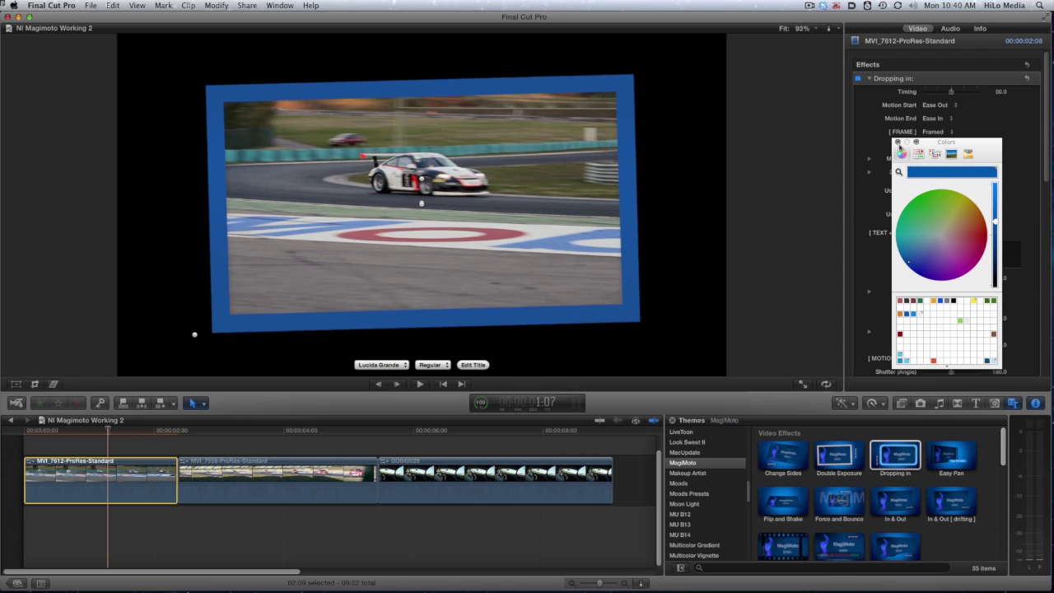
click(897, 141)
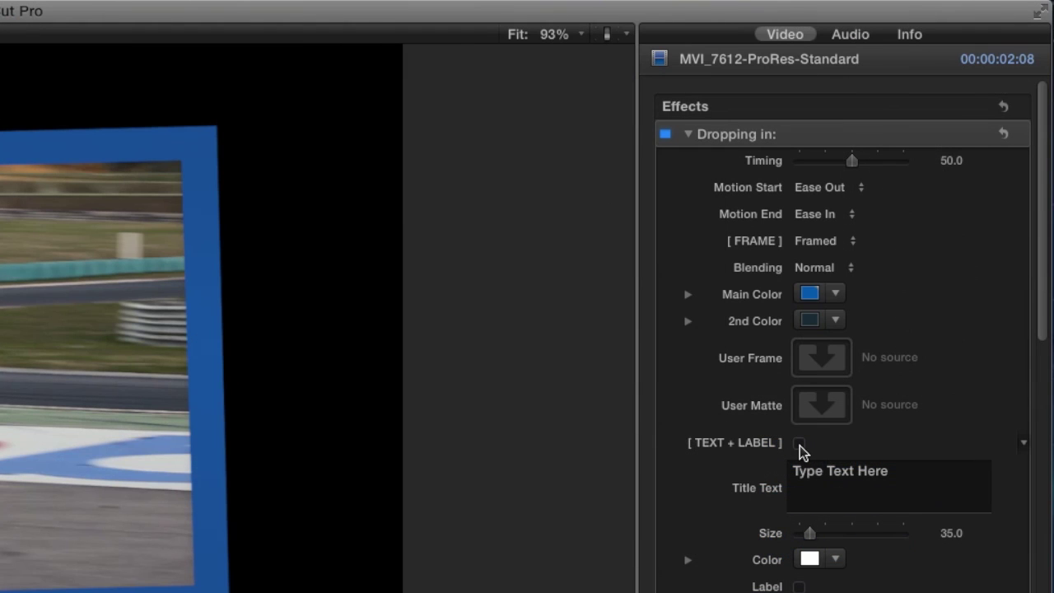
- Turn on the text label, titled HUNGARY 2012 in the Impact font
click(800, 446)
click(875, 472)
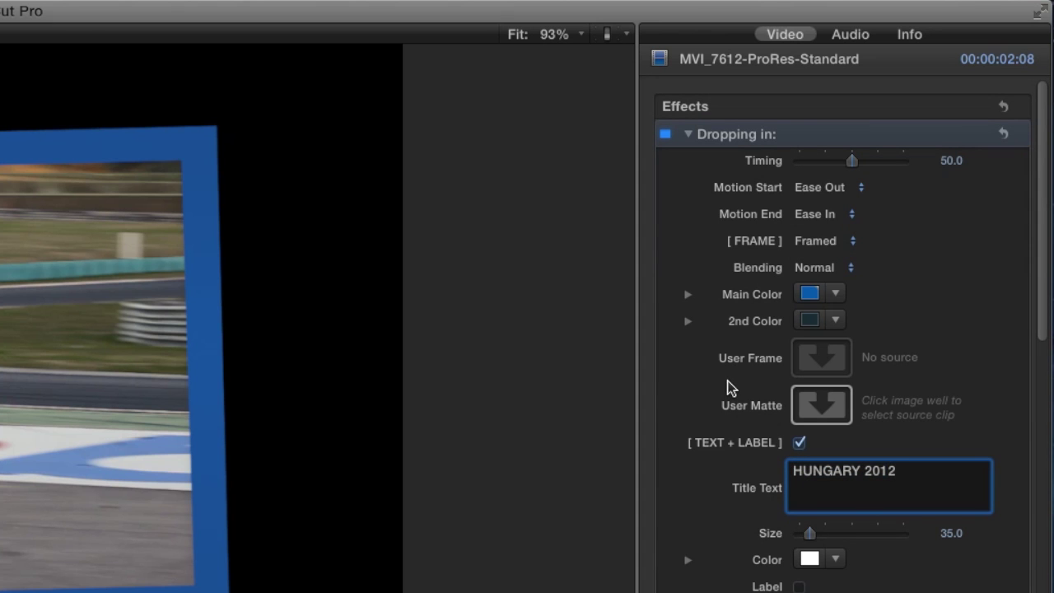
click(379, 364)
click(423, 160)
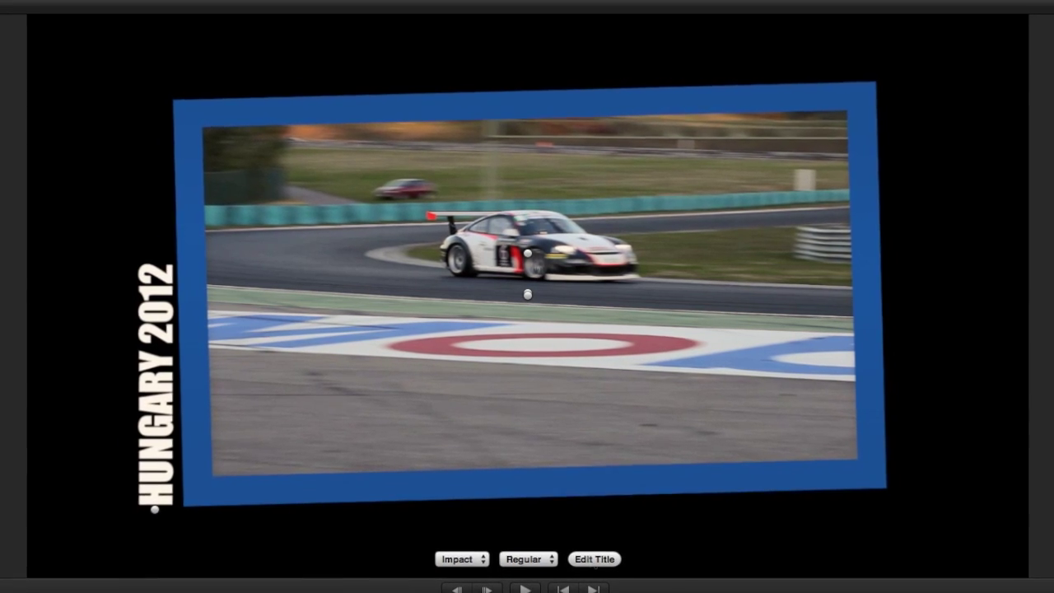
click(593, 544)
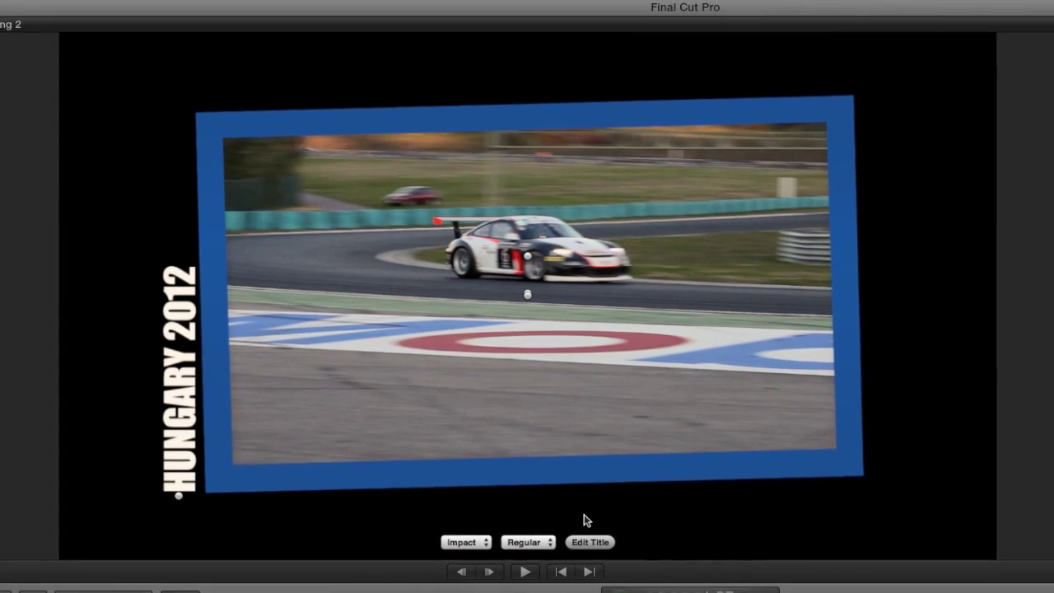
click(806, 273)
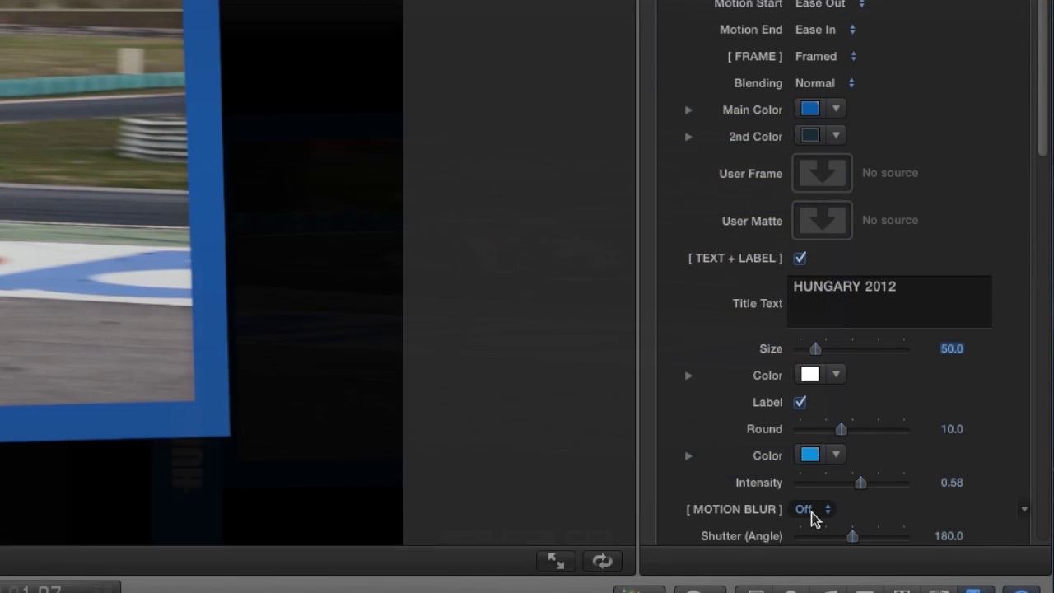
- Set the drop-in's motion blur shutter angle to 50
click(810, 511)
click(827, 564)
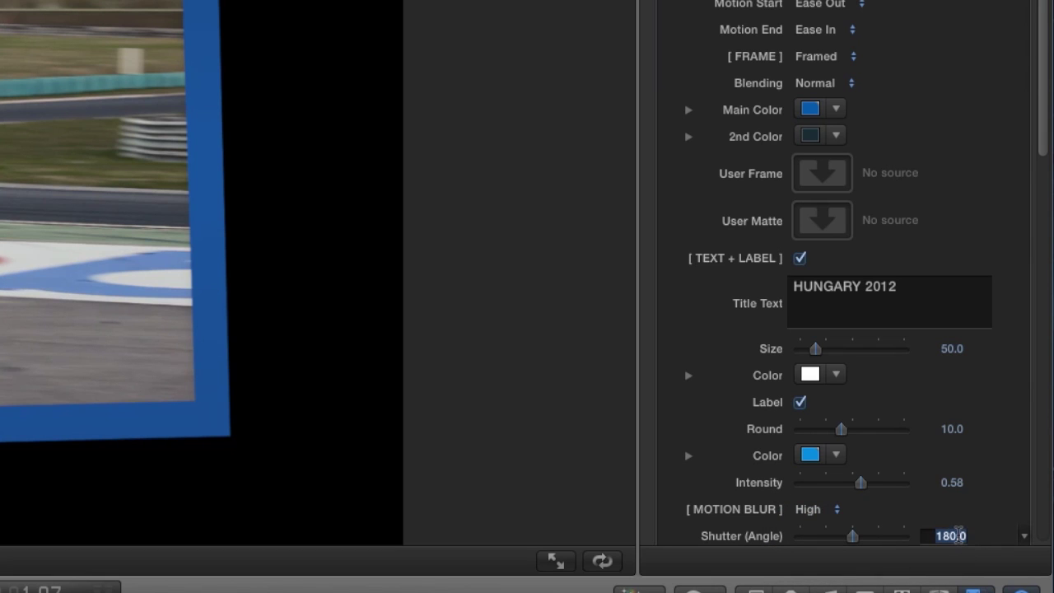
key(Return)
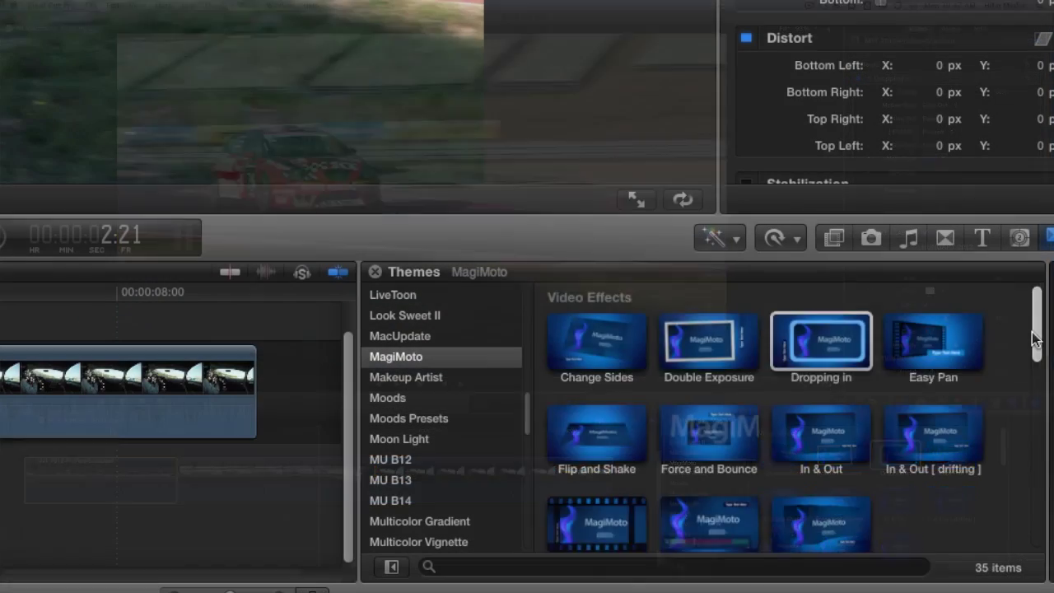
scroll(994, 484, down, 5)
scroll(1024, 399, up, 1)
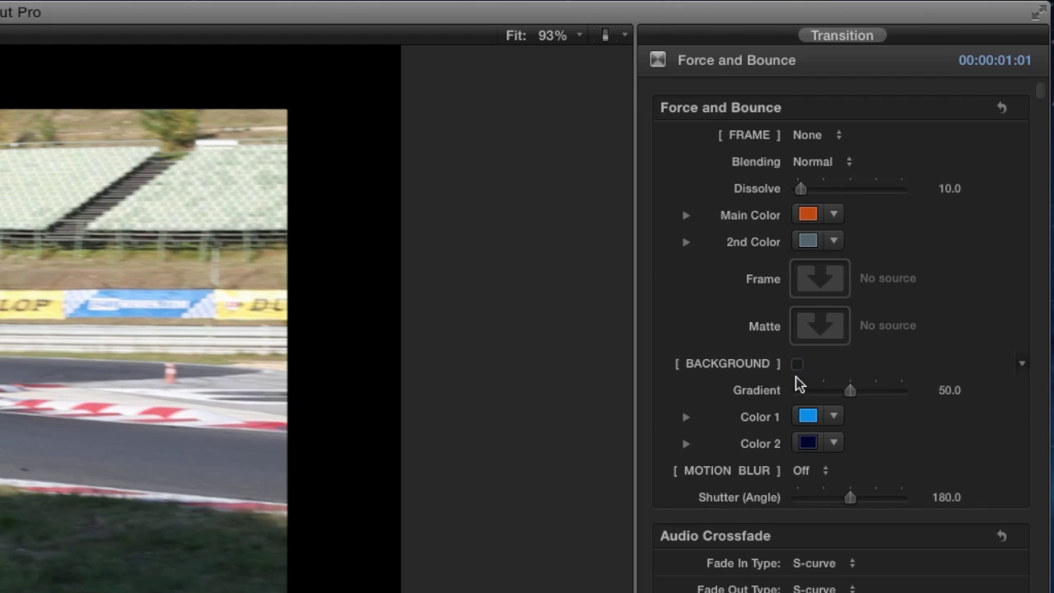
- Set the Force and Bounce transition's Motion Blur to High and Shutter (Angle) to 50
click(803, 470)
click(824, 520)
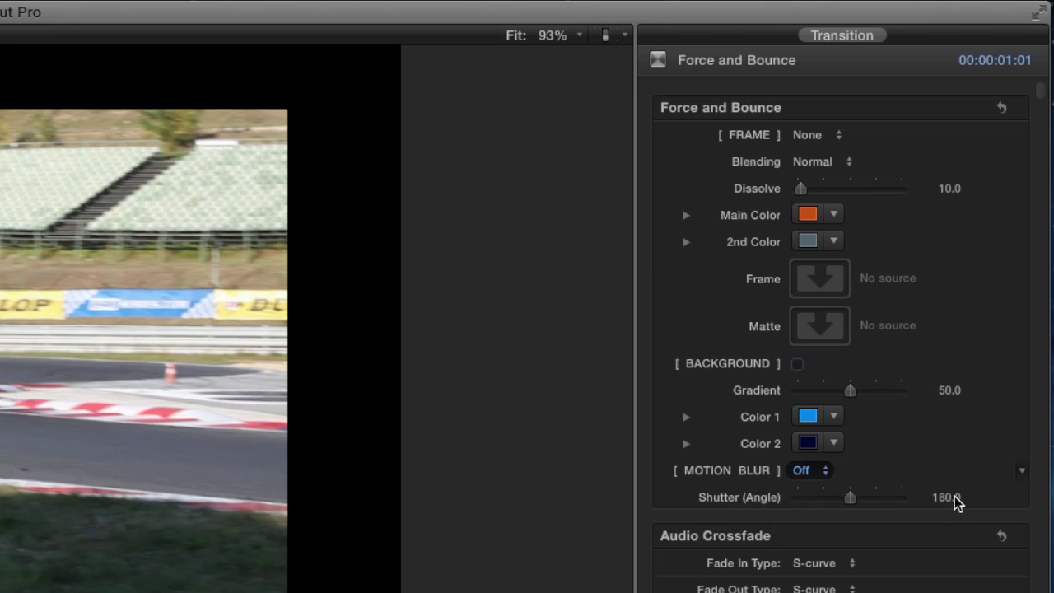
click(949, 496)
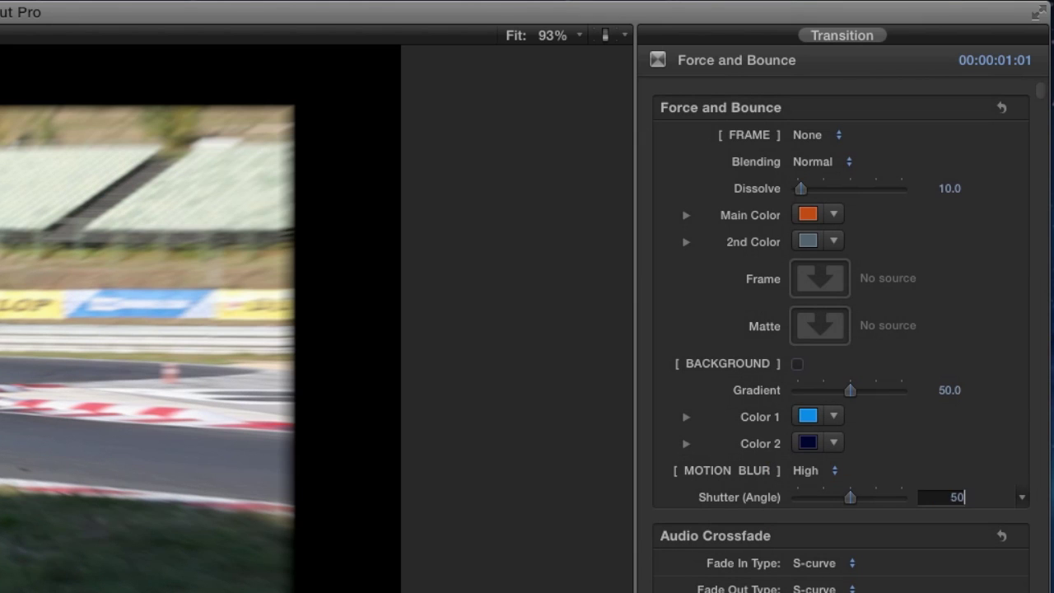
key(space)
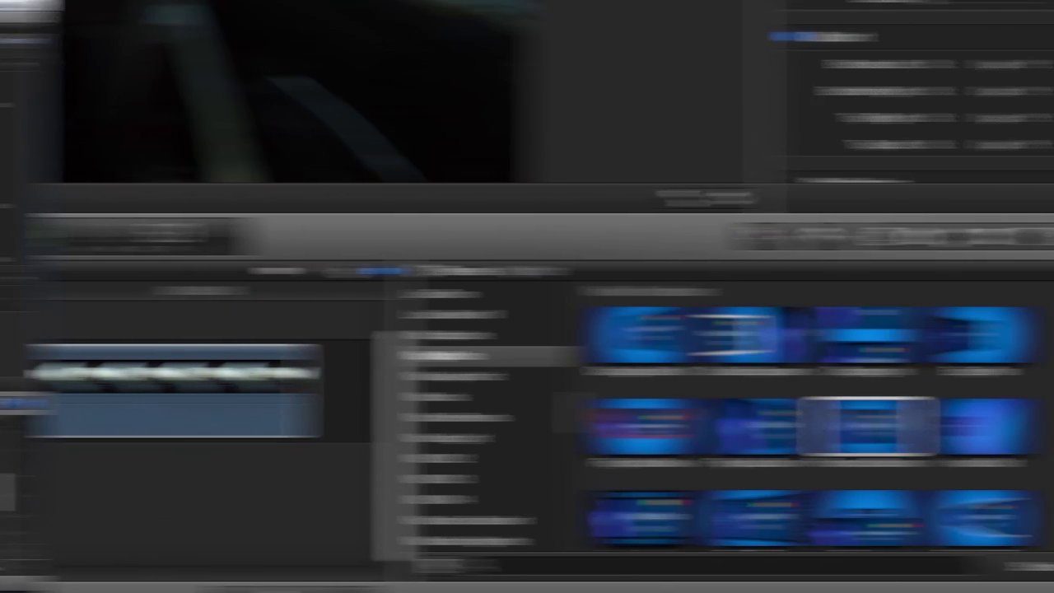
- Scroll to the MagiMoto titles, select clip GO040029, and pick Slide-in (glitch)
scroll(1001, 516, down, 5)
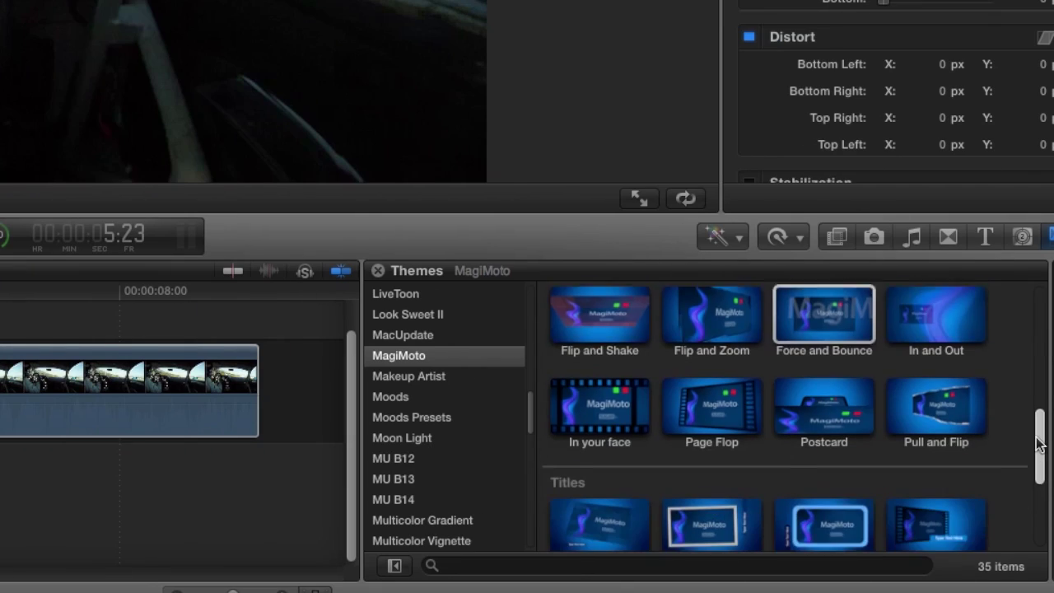
drag(1036, 463, 1040, 492)
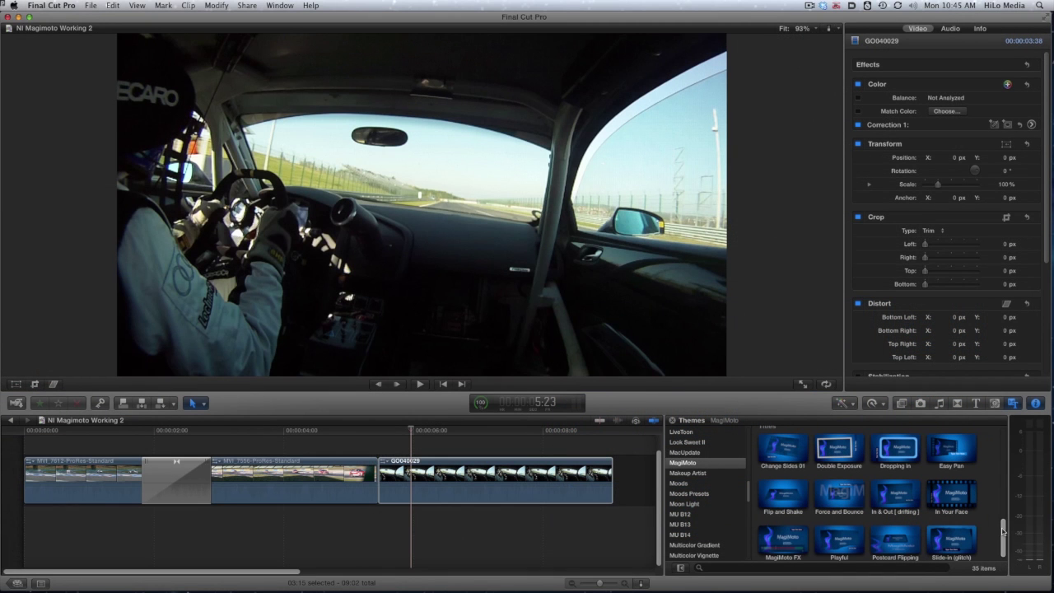
click(460, 478)
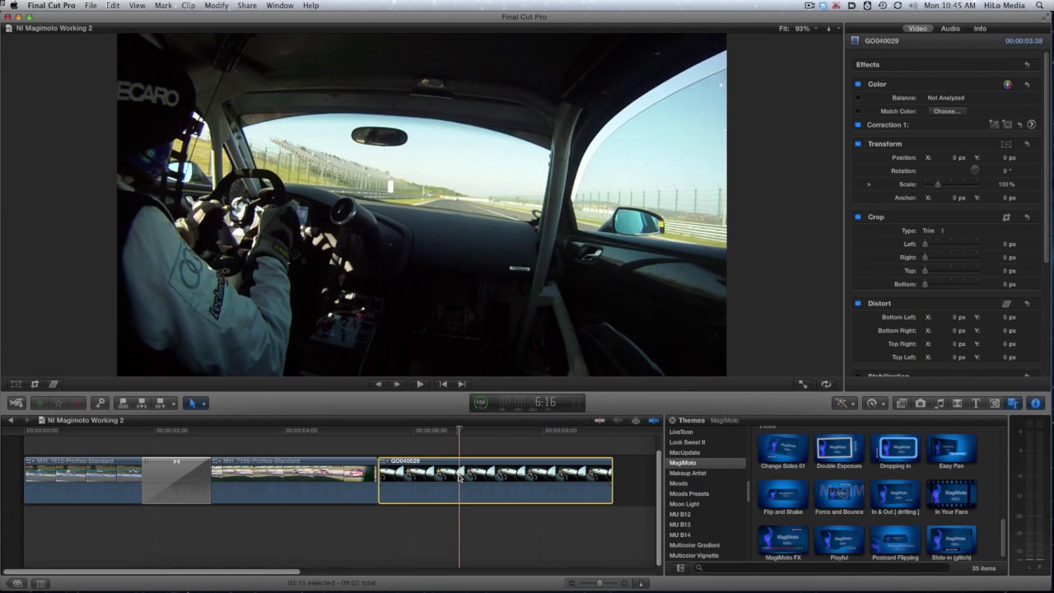
click(460, 477)
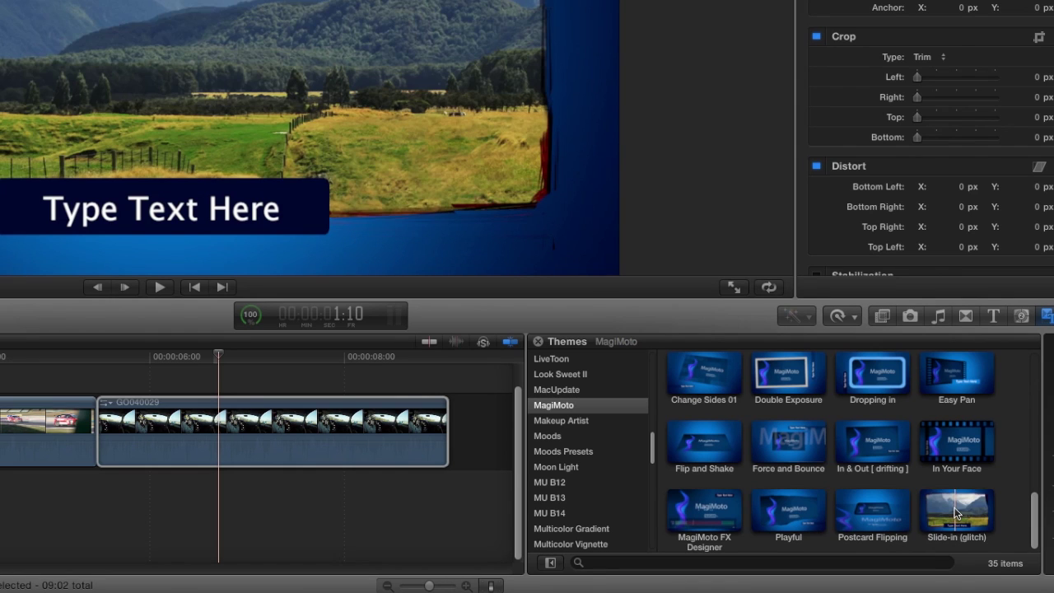
click(955, 513)
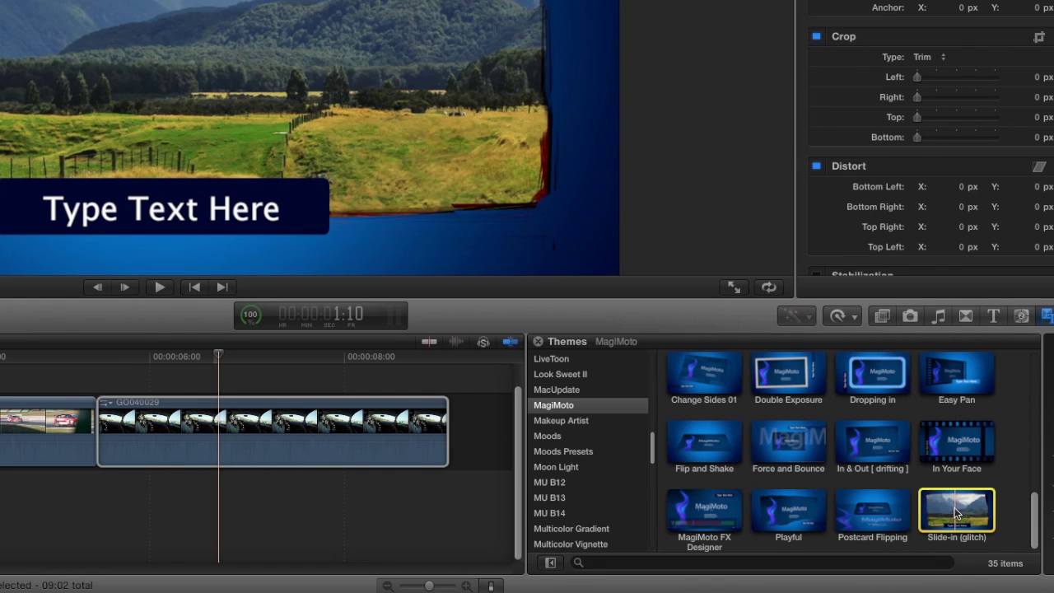
- Connect the Slide-in (glitch) title above GO040029 and select it
key(q)
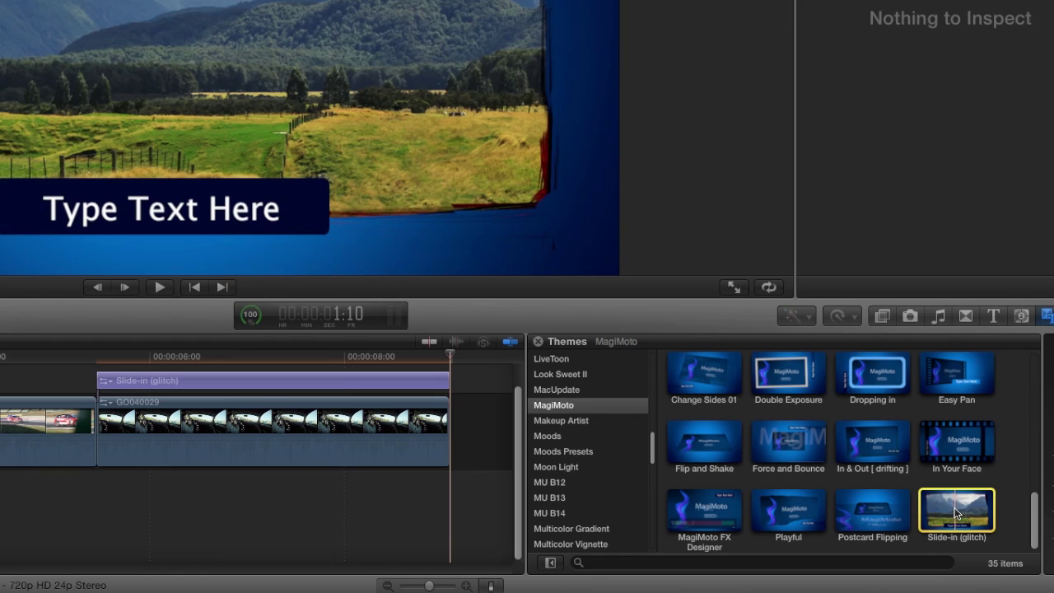
click(229, 357)
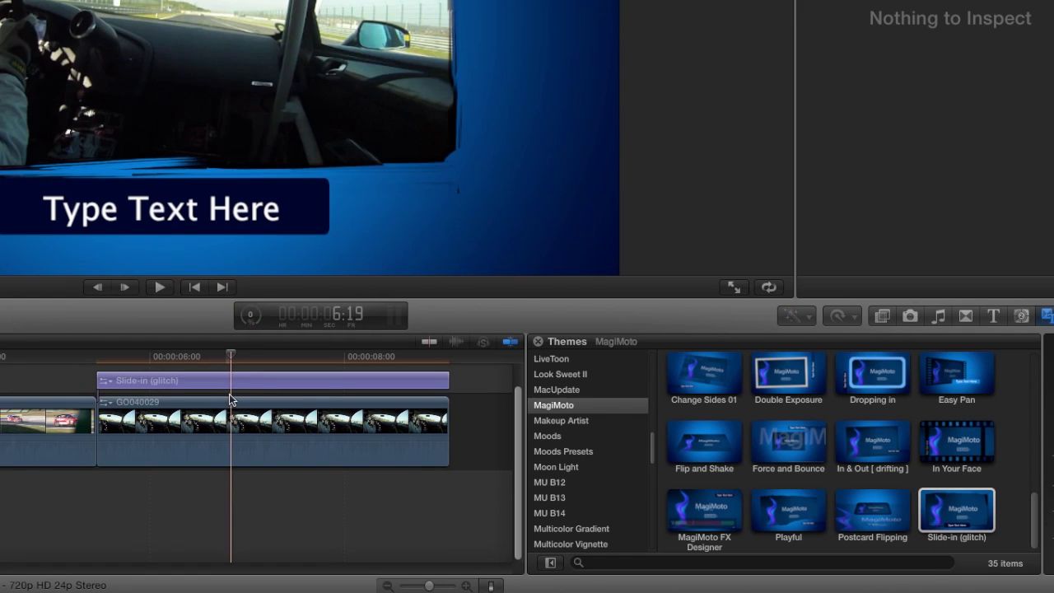
click(230, 384)
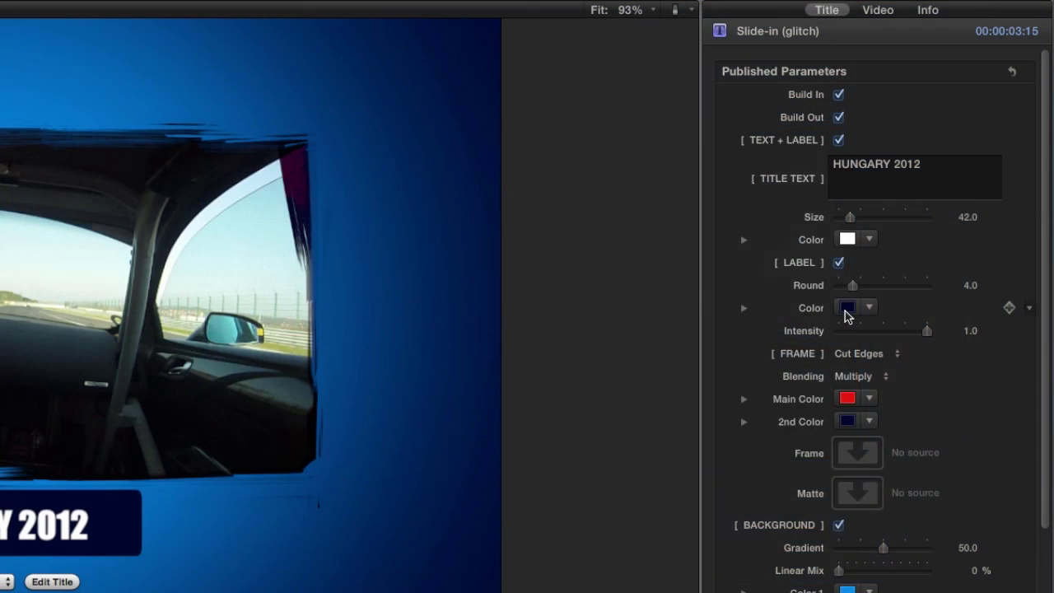
- Make the title's label background light blue and turn off Build In
click(848, 309)
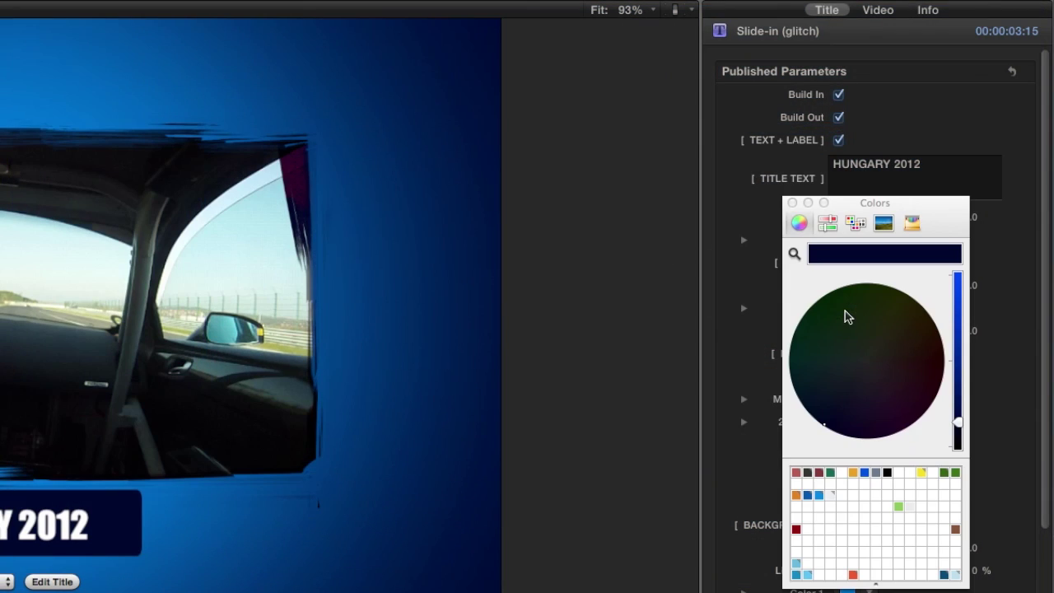
click(819, 496)
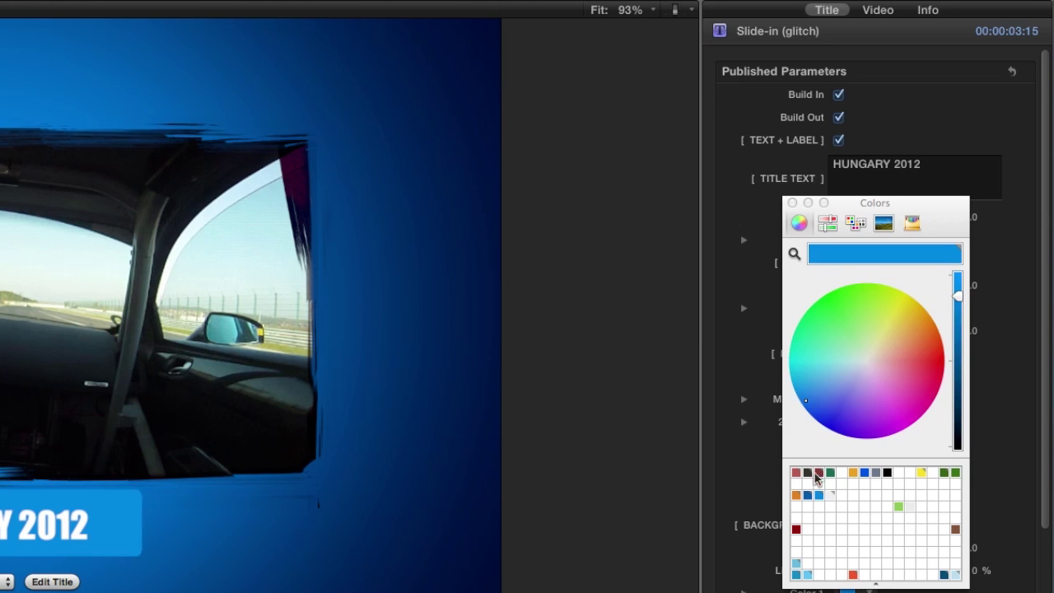
click(790, 202)
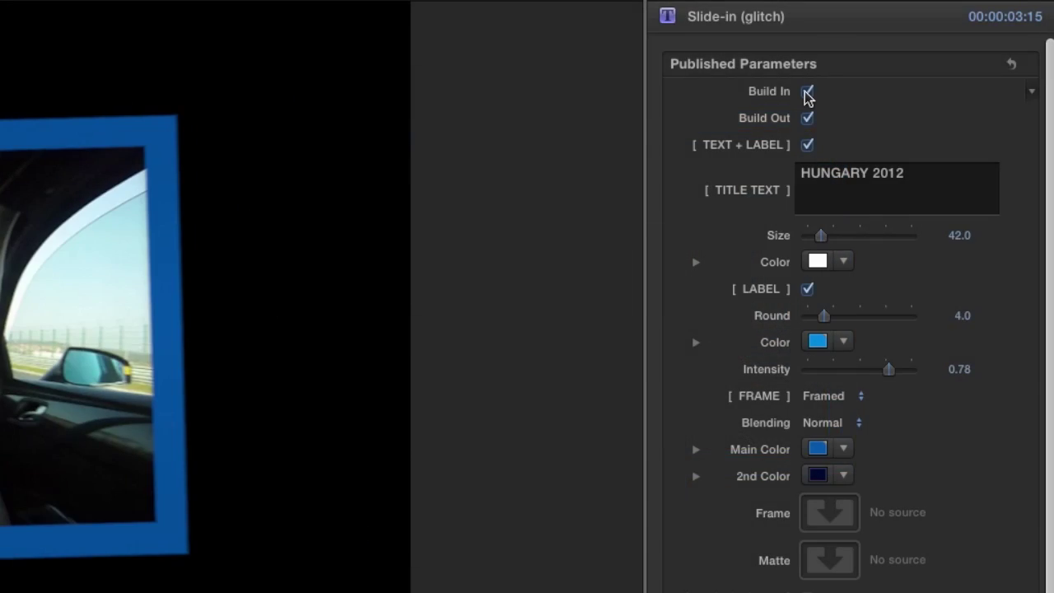
click(807, 93)
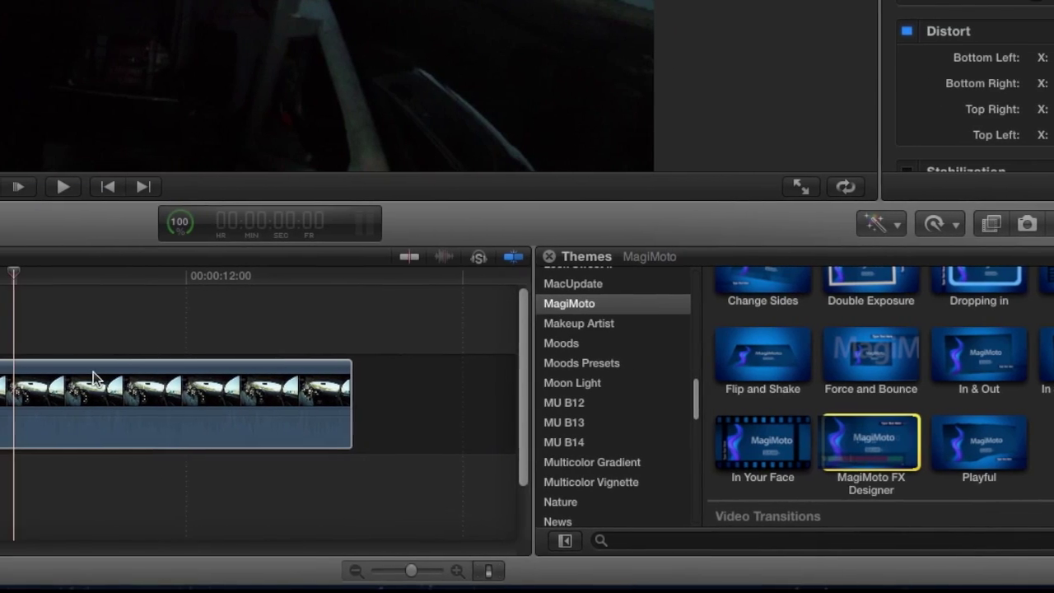
- Drop MagiMoto FX Designer onto GO040029, preview it, and set Scale Timeline [1] to 0
drag(93, 372, 55, 412)
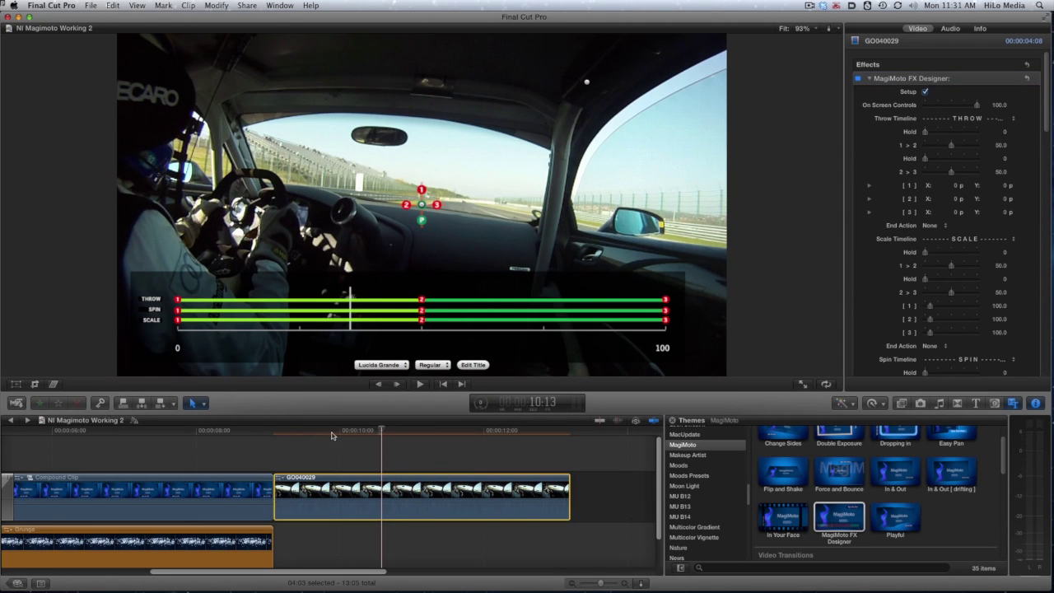
drag(330, 436, 427, 443)
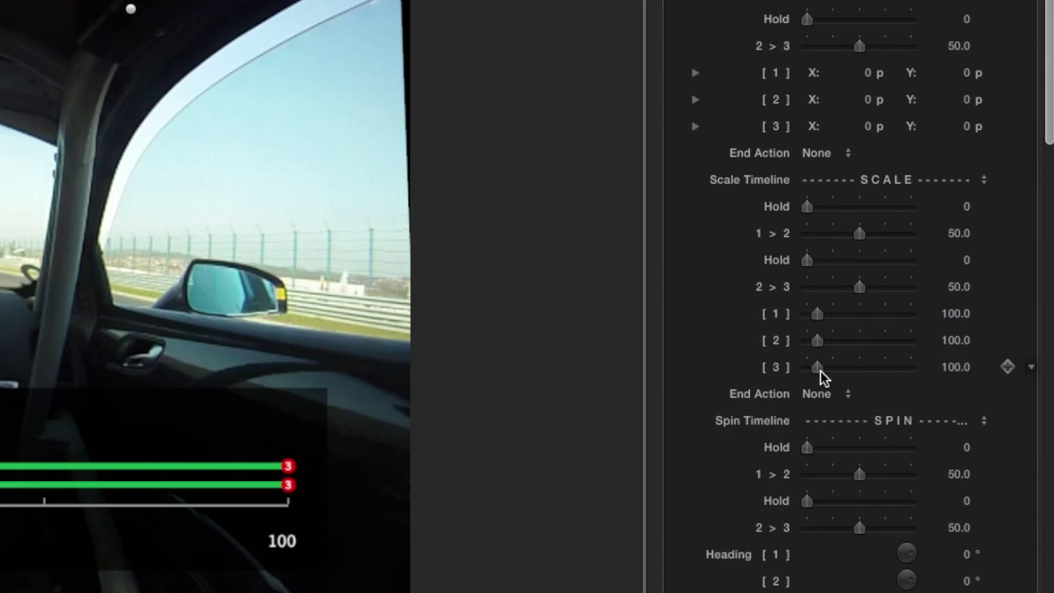
drag(820, 312, 782, 313)
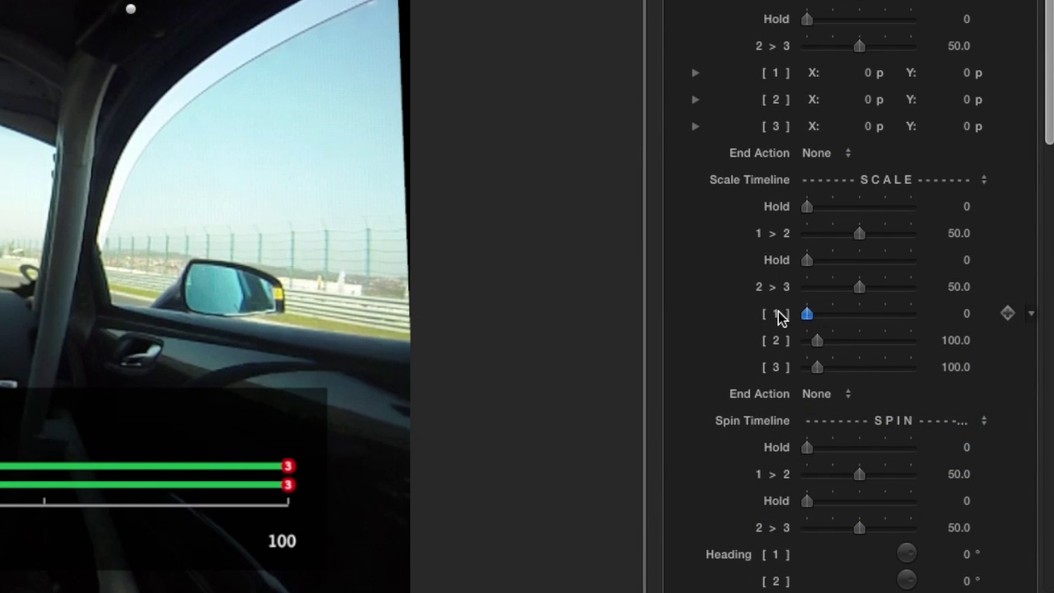